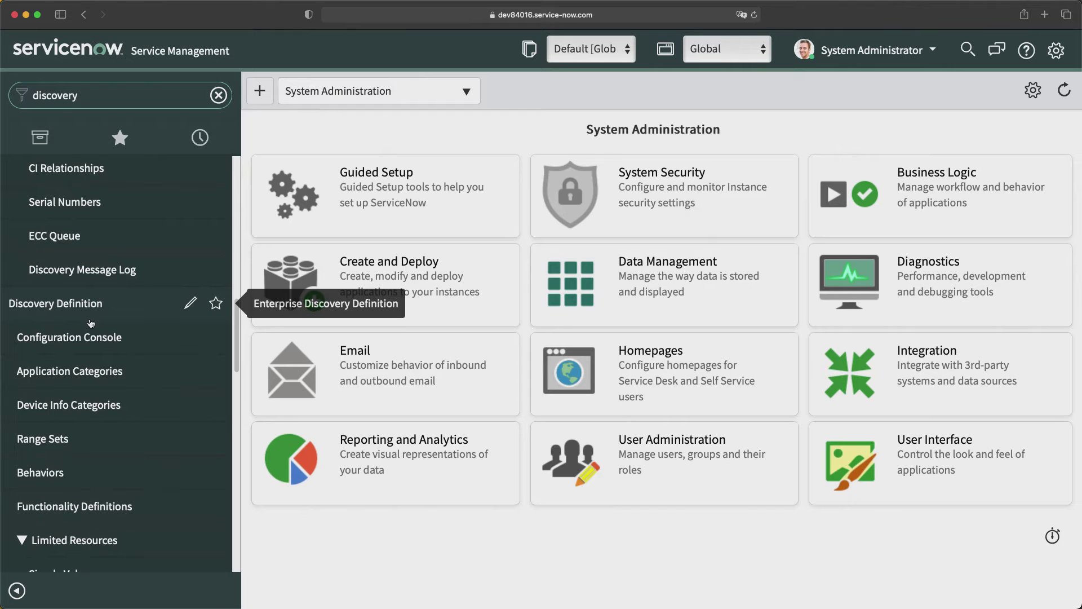
Look through the Discovery and Discovery Definition modules listed in the navigator
scroll(91, 323, down, 2)
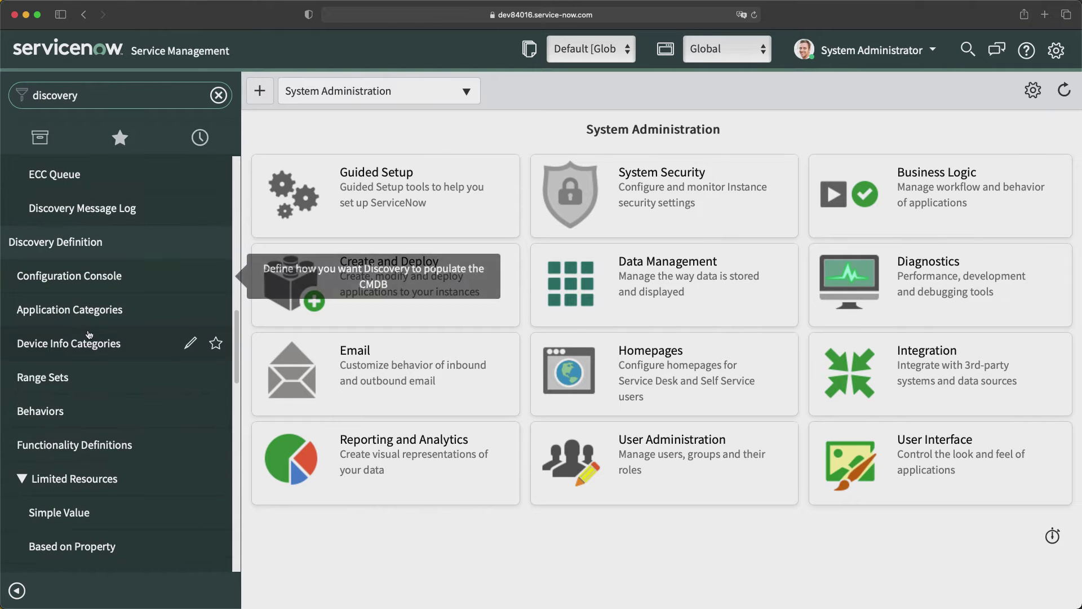
scroll(99, 310, up, 10)
scroll(102, 300, up, 10)
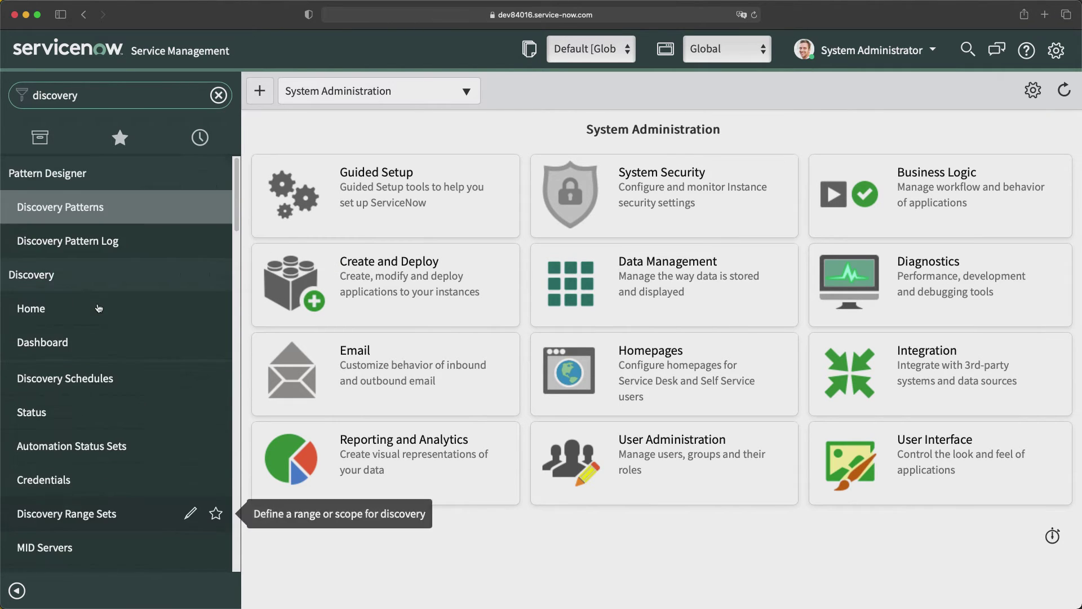
scroll(99, 308, down, 15)
scroll(98, 309, down, 6)
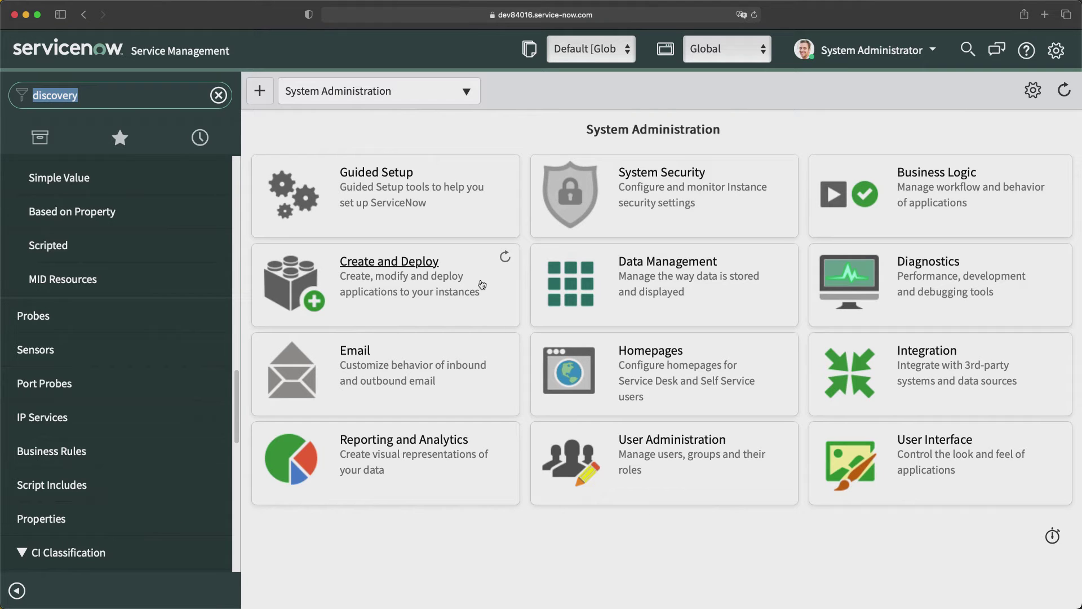
scroll(104, 309, up, 10)
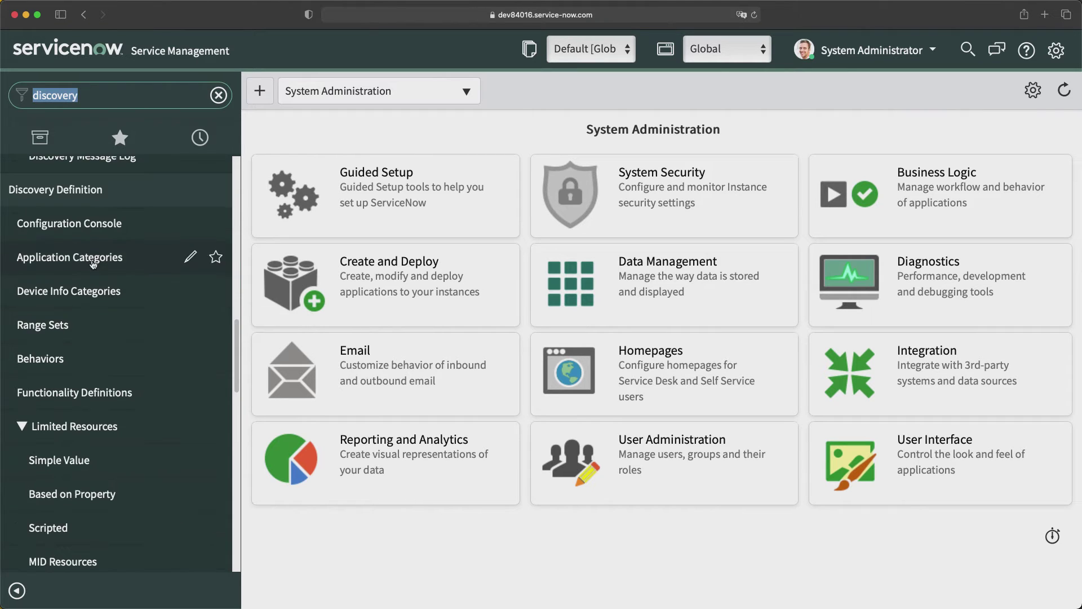
scroll(105, 309, up, 6)
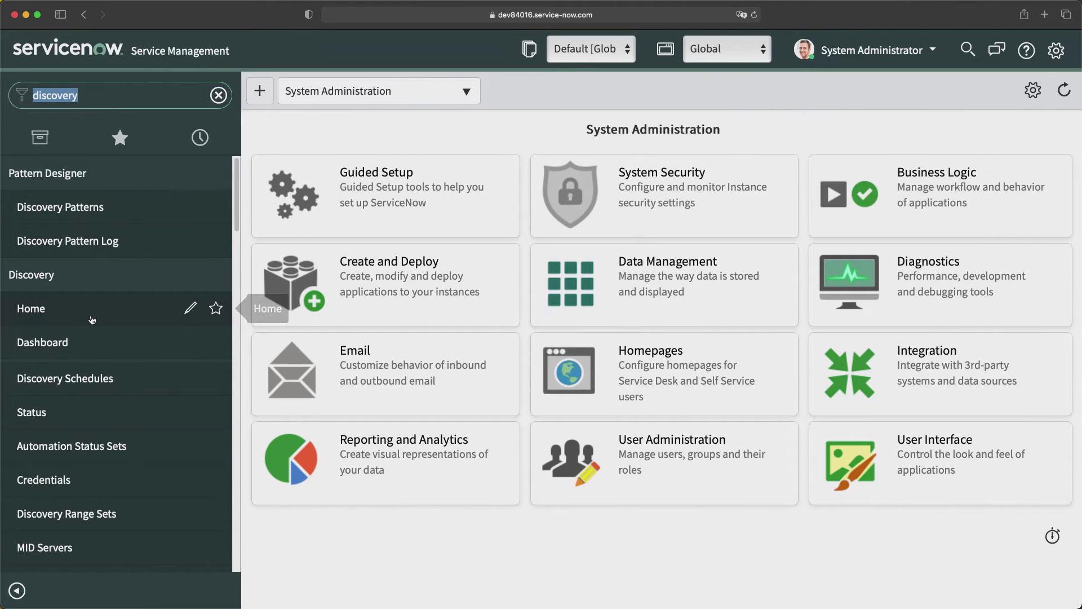
Open Discovery Home and examine its cards for fingerprints, schedules, discovered devices, cloud service accounts and errors
click(31, 314)
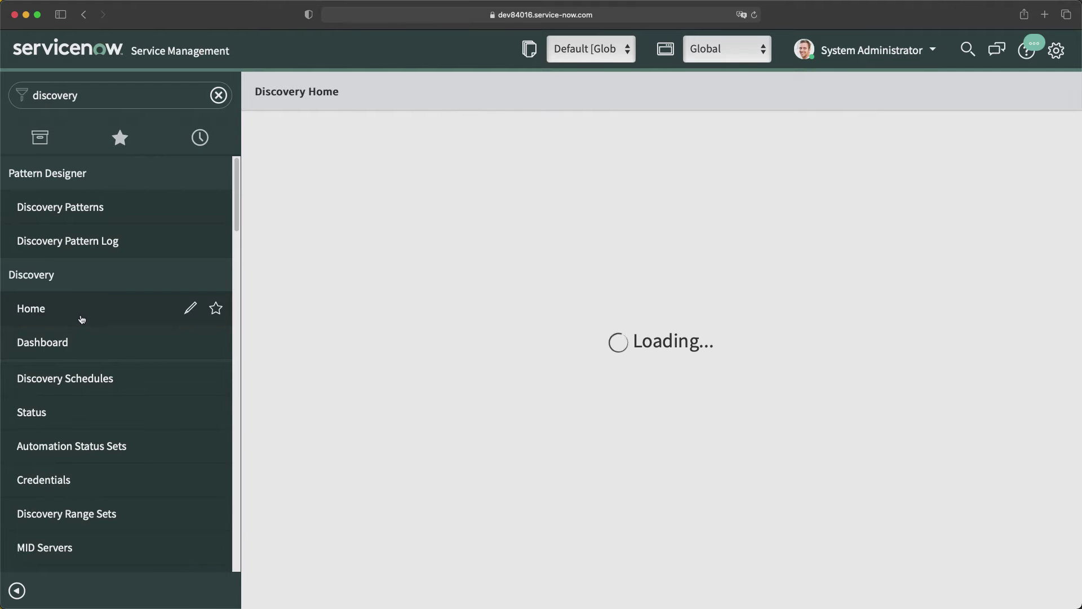
scroll(627, 352, down, 3)
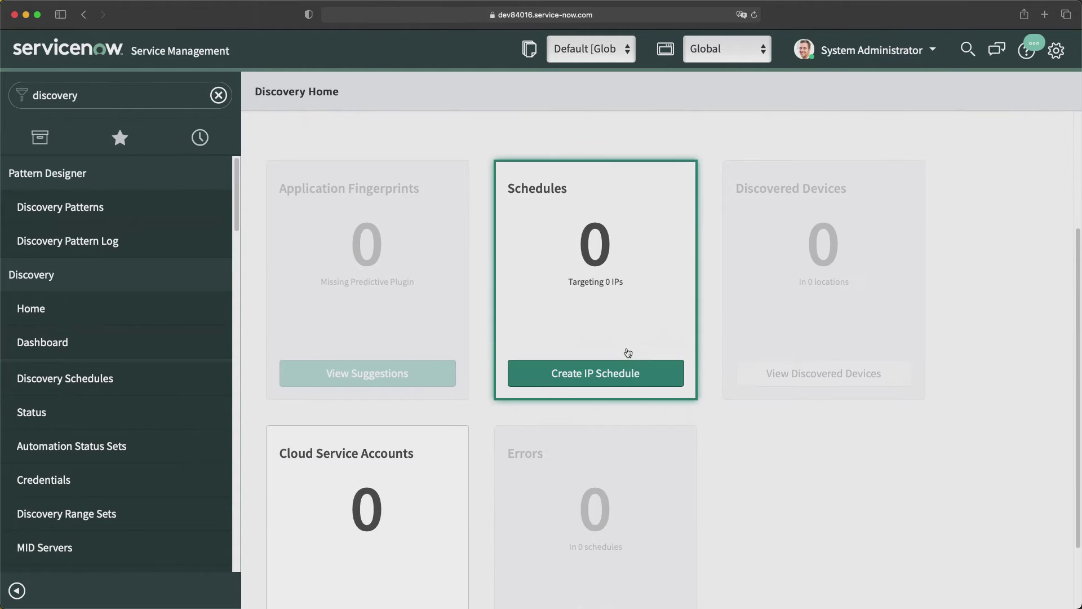
scroll(627, 352, down, 2)
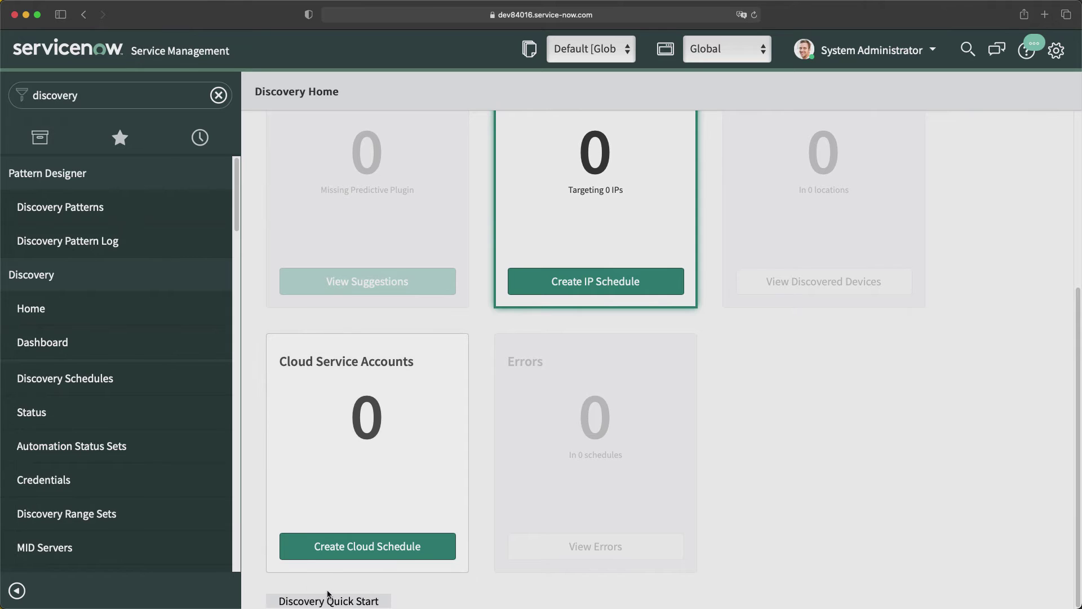
scroll(786, 334, up, 2)
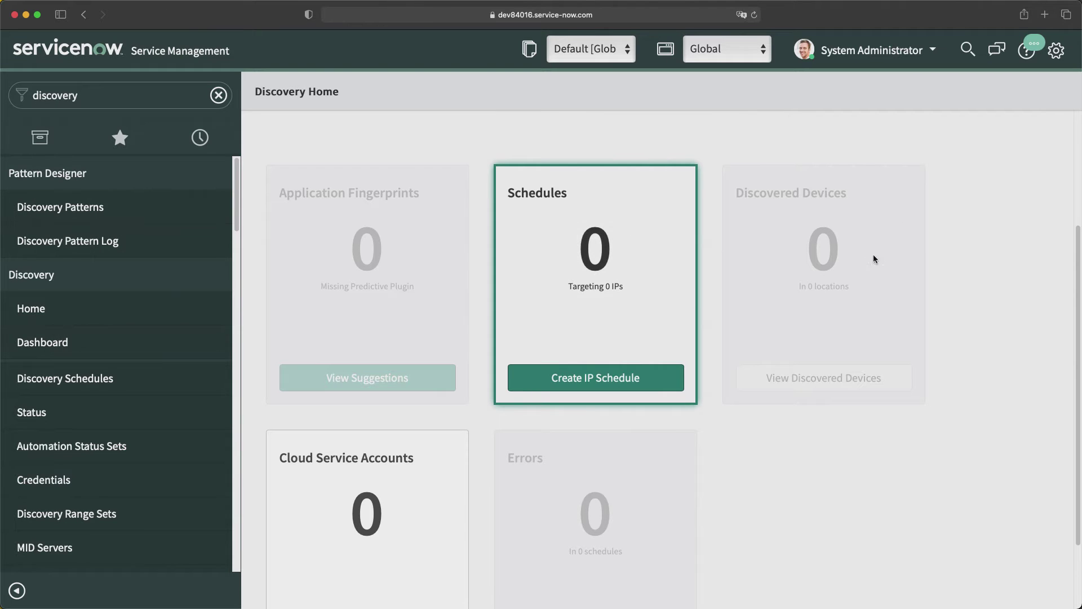
scroll(683, 266, down, 2)
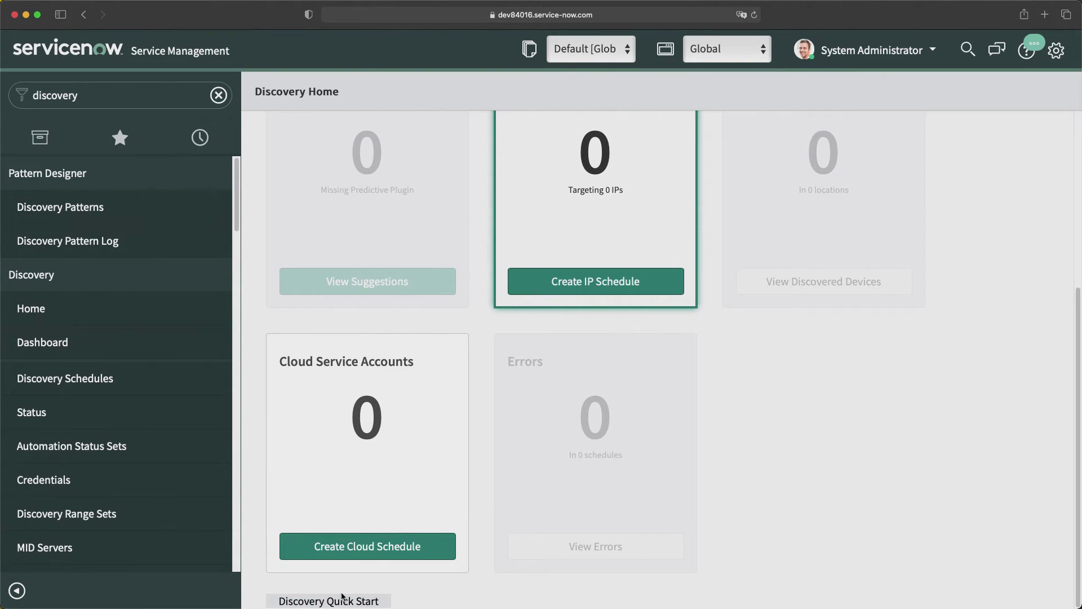
View the Discovery Dashboard and the lists of Discovery Schedules, Discovery Status and Automation Status Sets
click(45, 353)
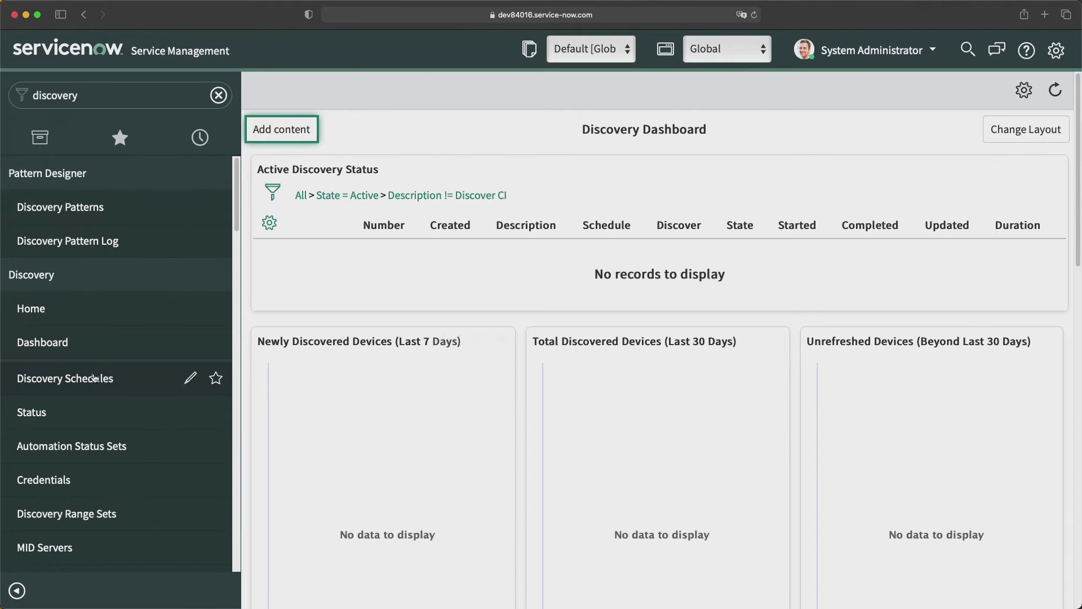
click(76, 381)
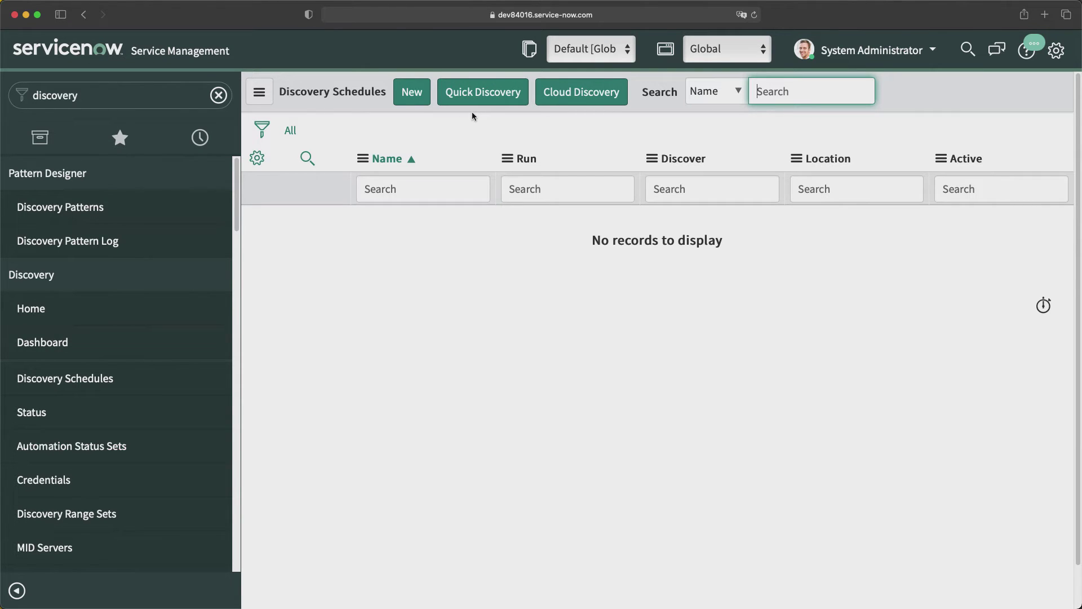
click(37, 414)
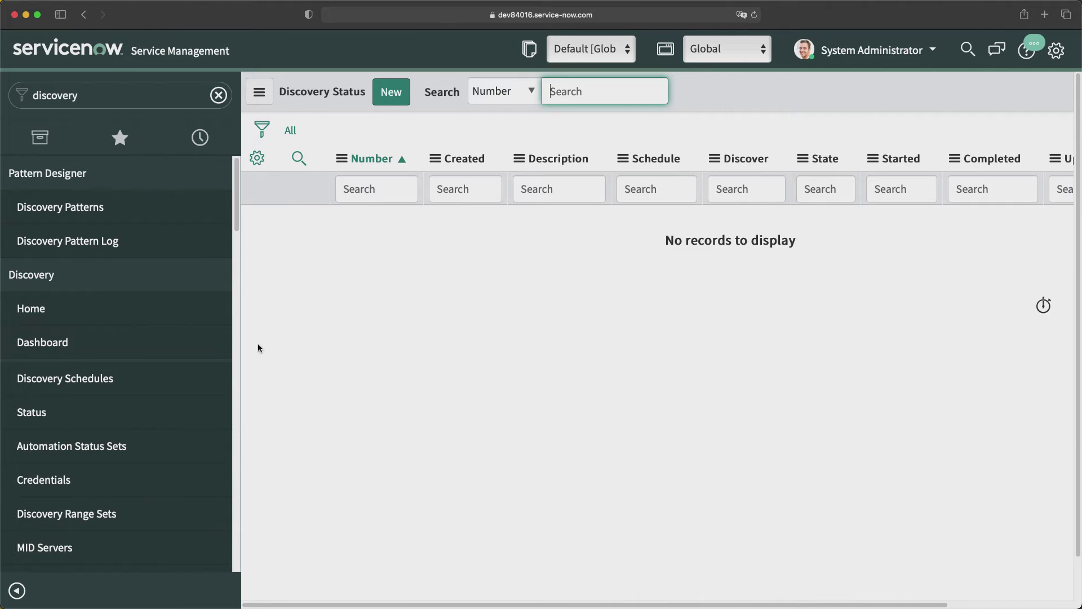
click(25, 448)
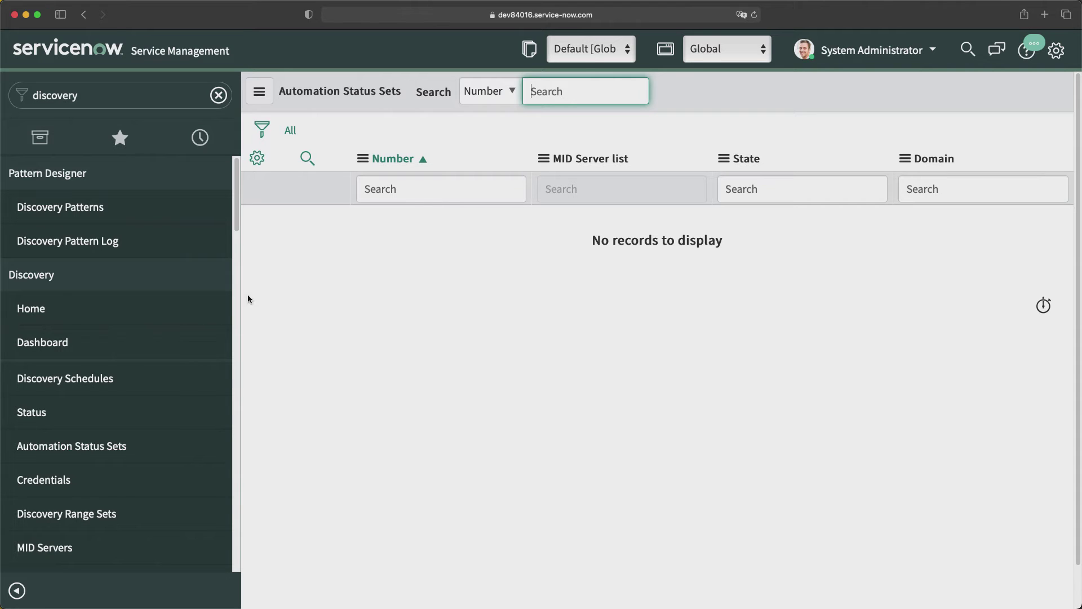
Revisit Discovery Home and view the Discovery credentials, Discovery Range Sets and MID Servers
click(31, 314)
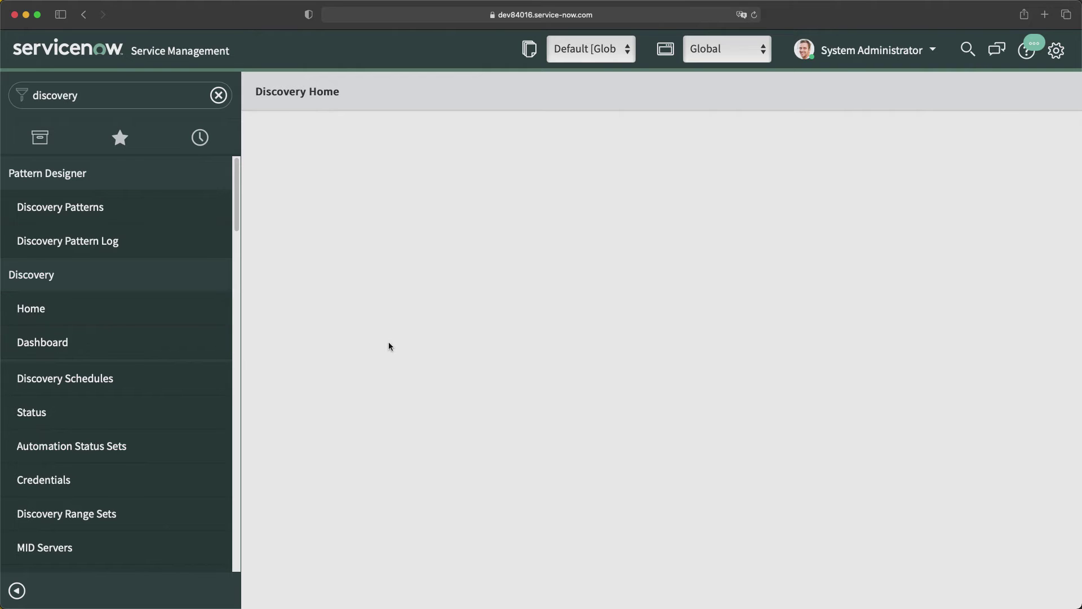
scroll(398, 342, down, 5)
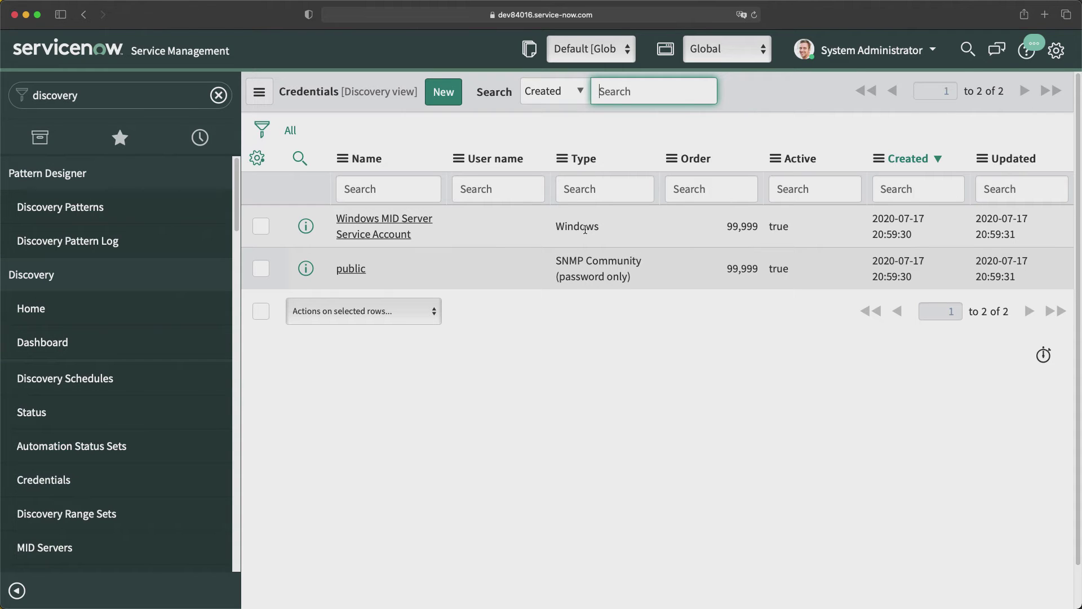
click(49, 513)
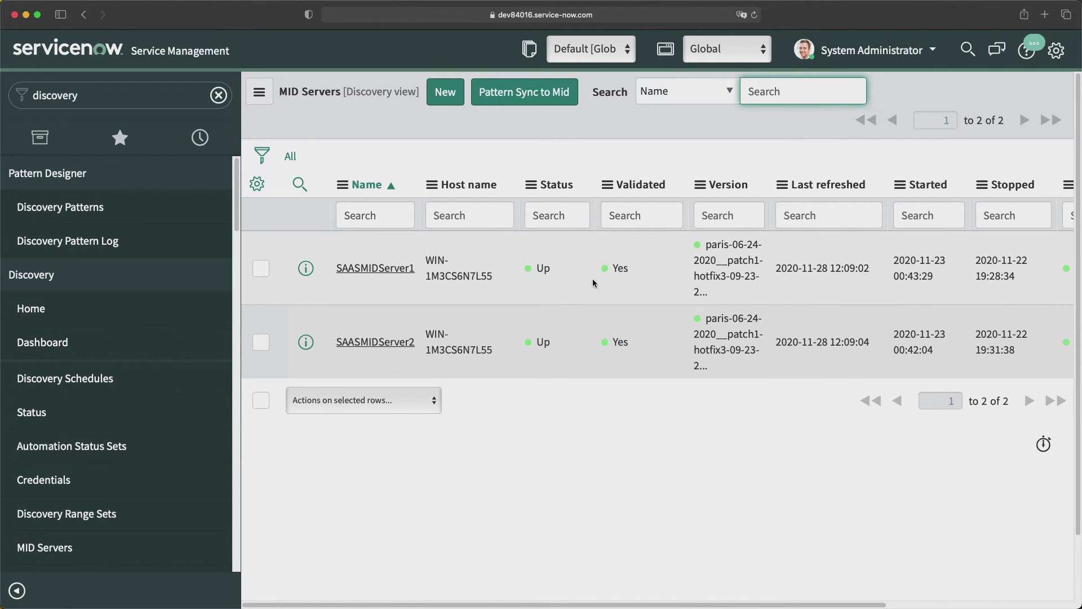
View the Tracked Configuration Files list and the Migrate Probes To Pattern page of Discovery
scroll(114, 402, down, 3)
scroll(114, 402, down, 2)
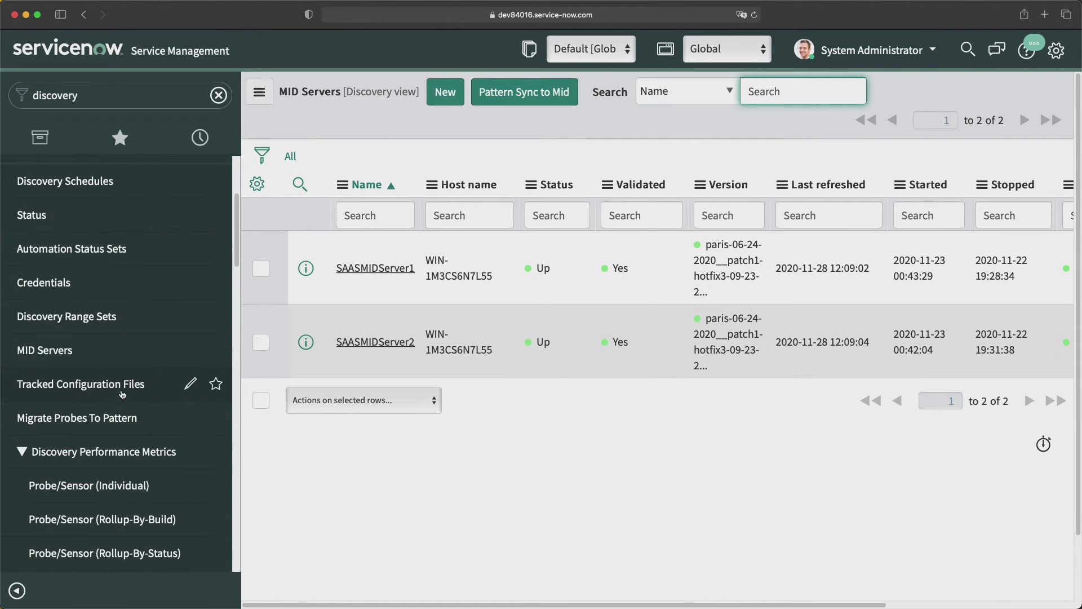
click(71, 372)
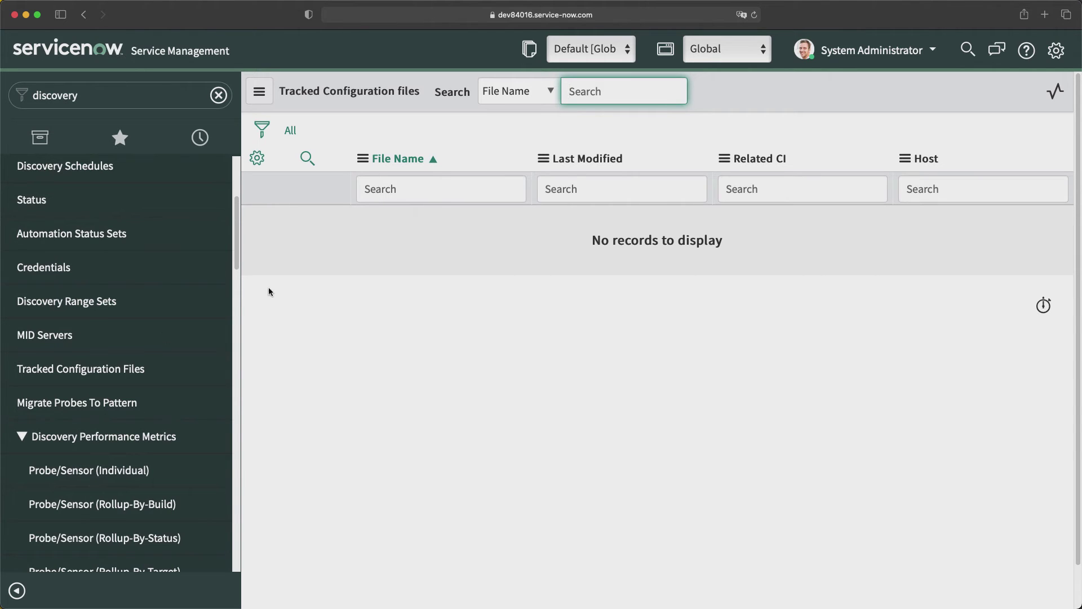
click(58, 408)
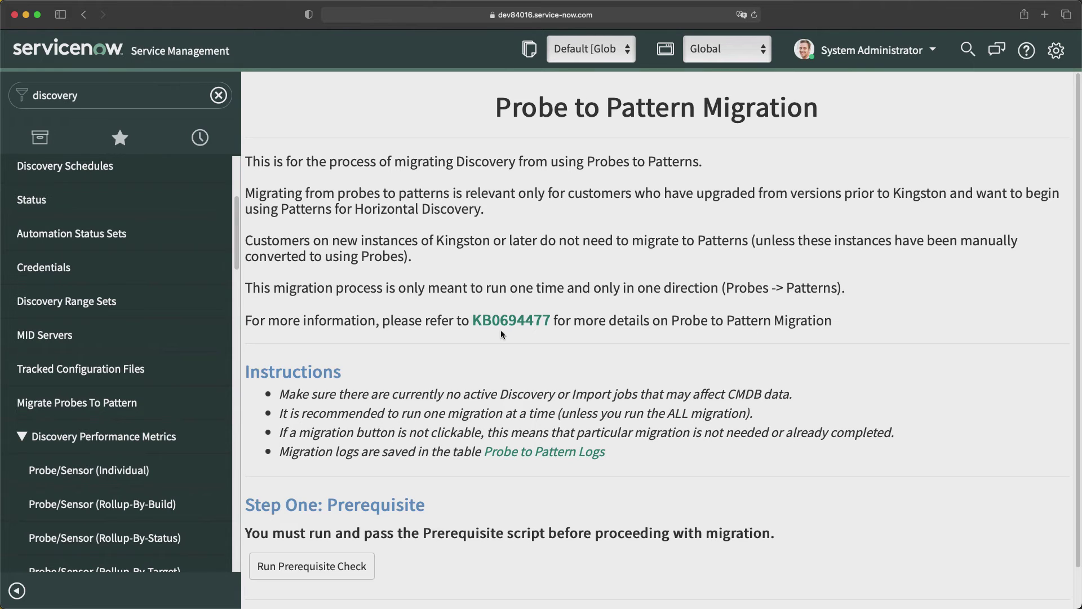
View the Discovery Definition's Configuration Console and its Application Categories list
scroll(118, 410, down, 2)
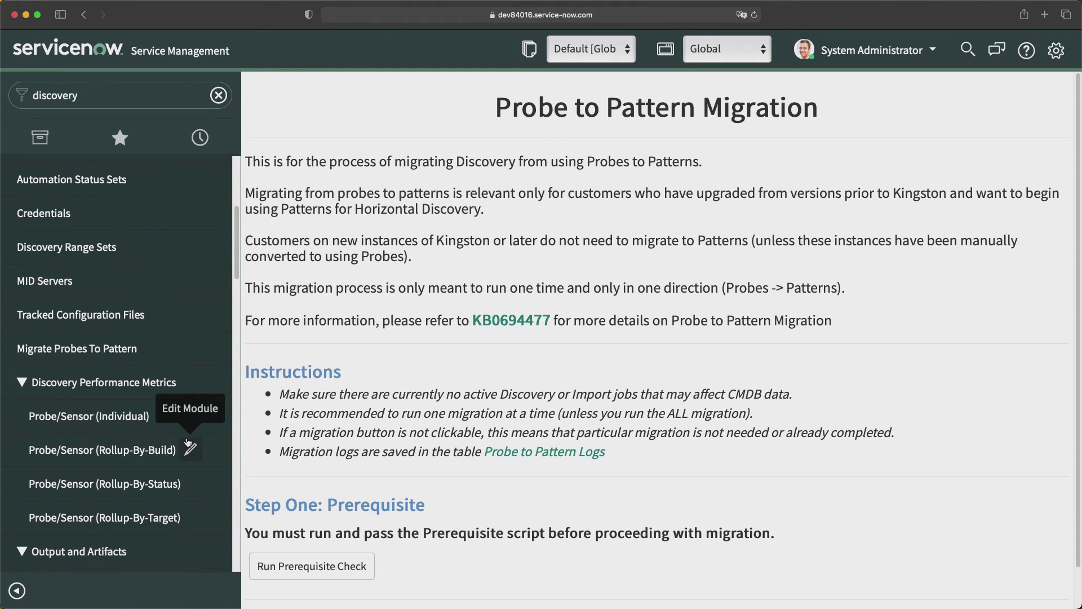
scroll(169, 448, down, 5)
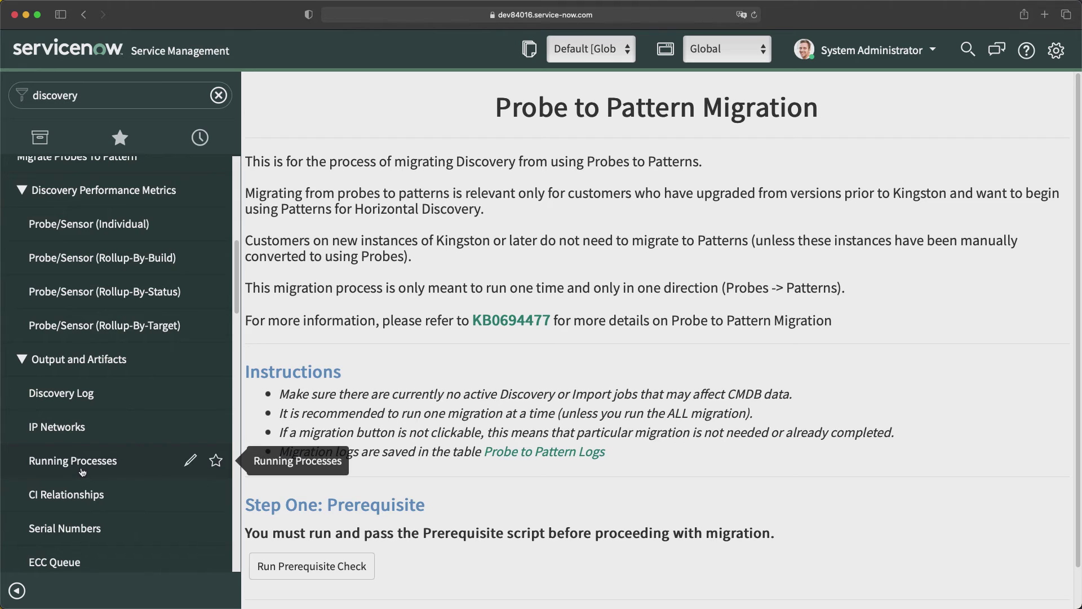
scroll(83, 472, down, 3)
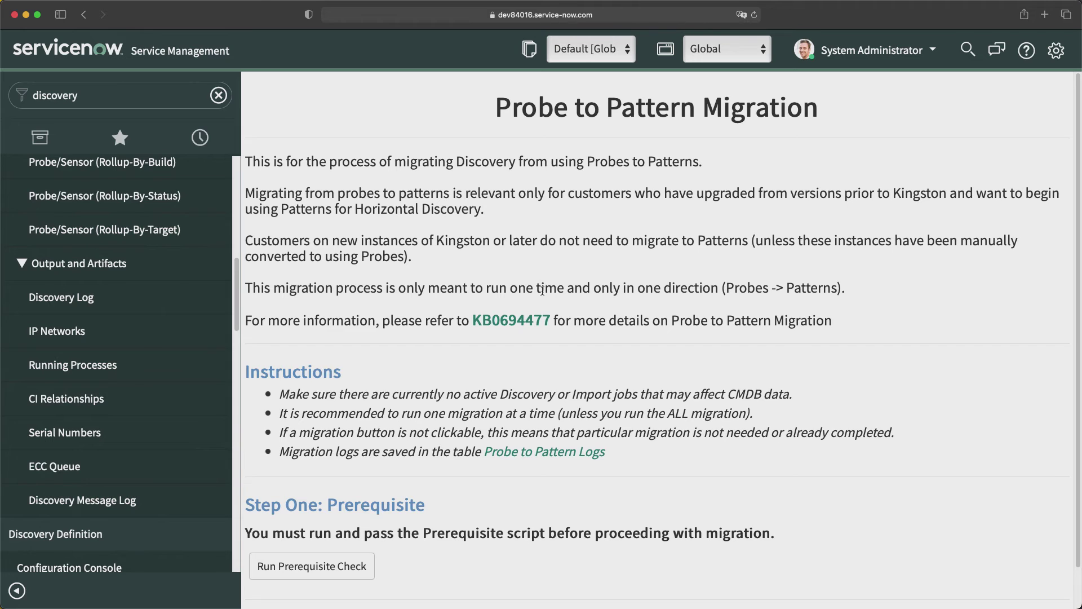
scroll(130, 372, down, 6)
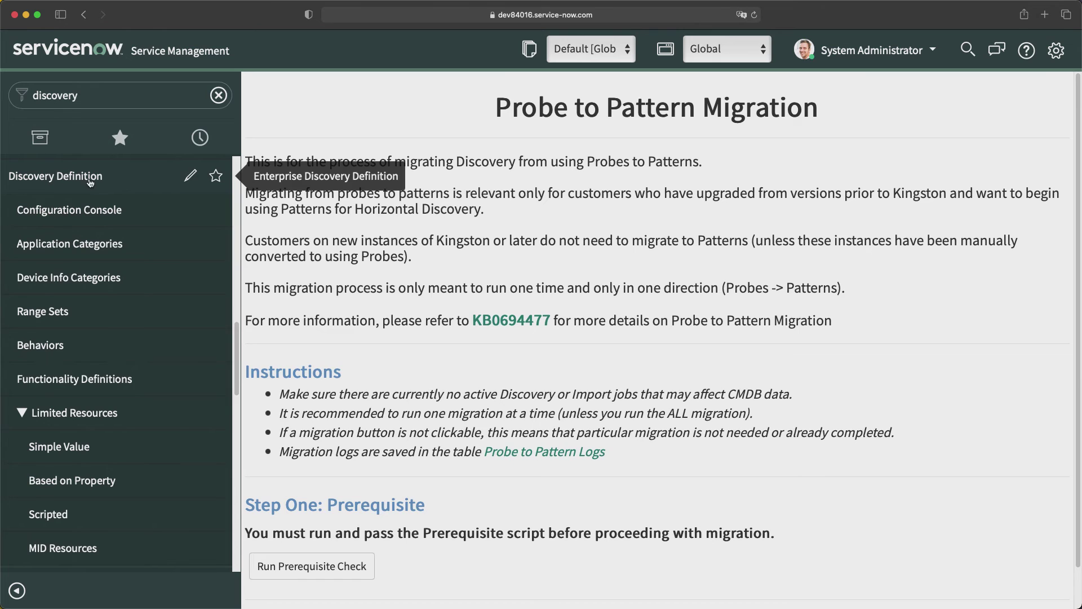
click(65, 219)
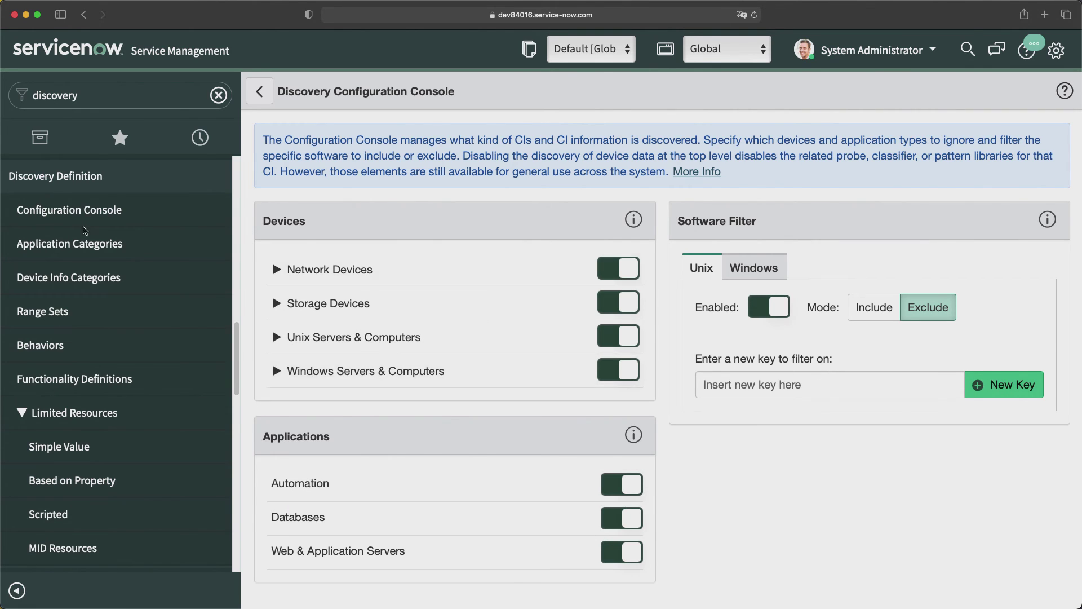
click(40, 251)
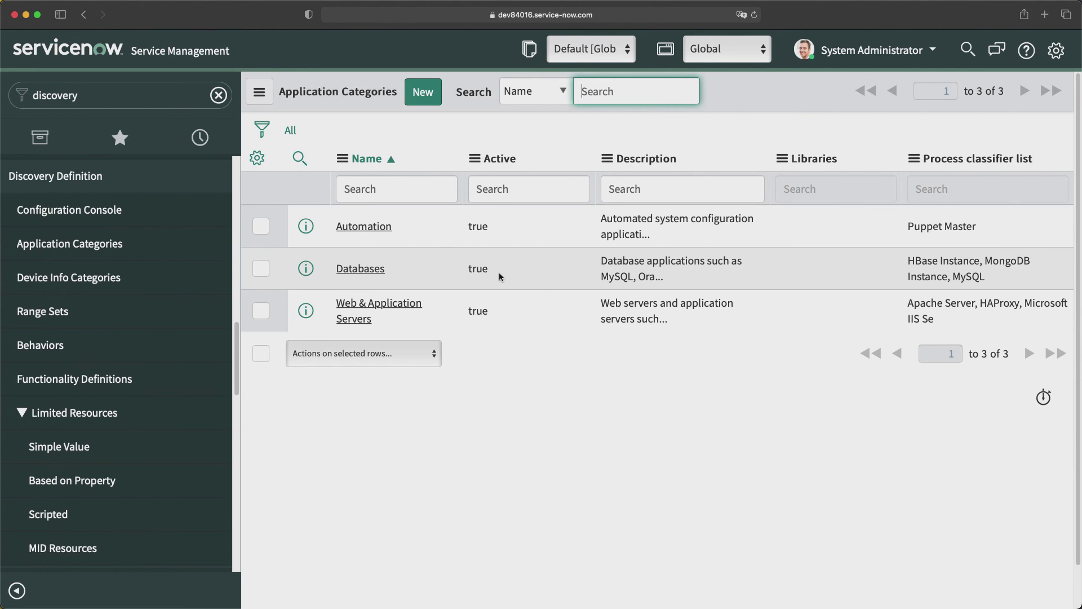
View the Range Sets, Behaviors and Functionality Definitions lists under Discovery Definition
click(54, 314)
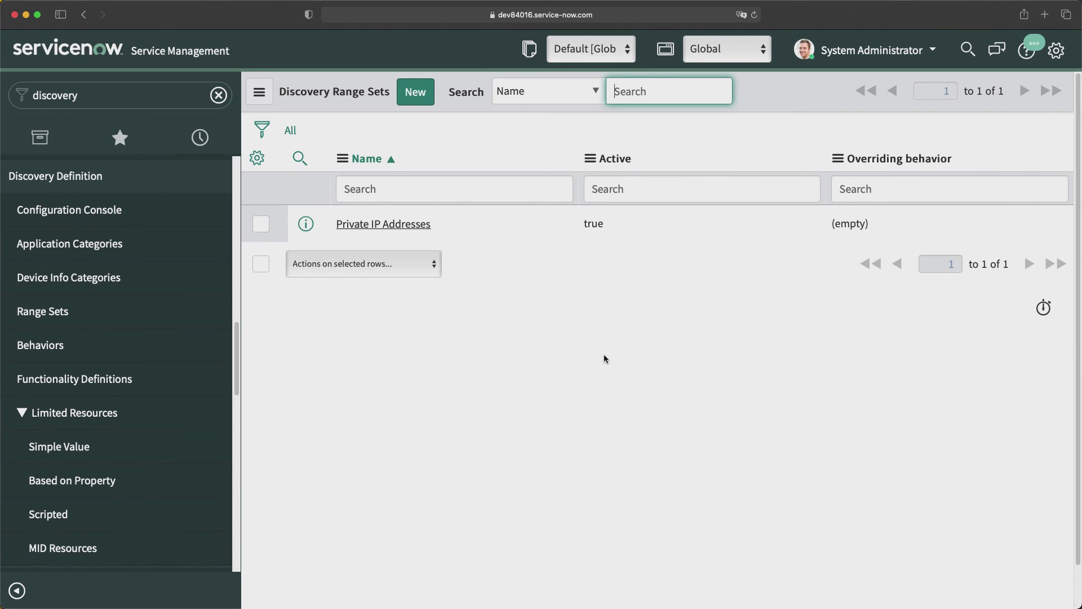
click(41, 351)
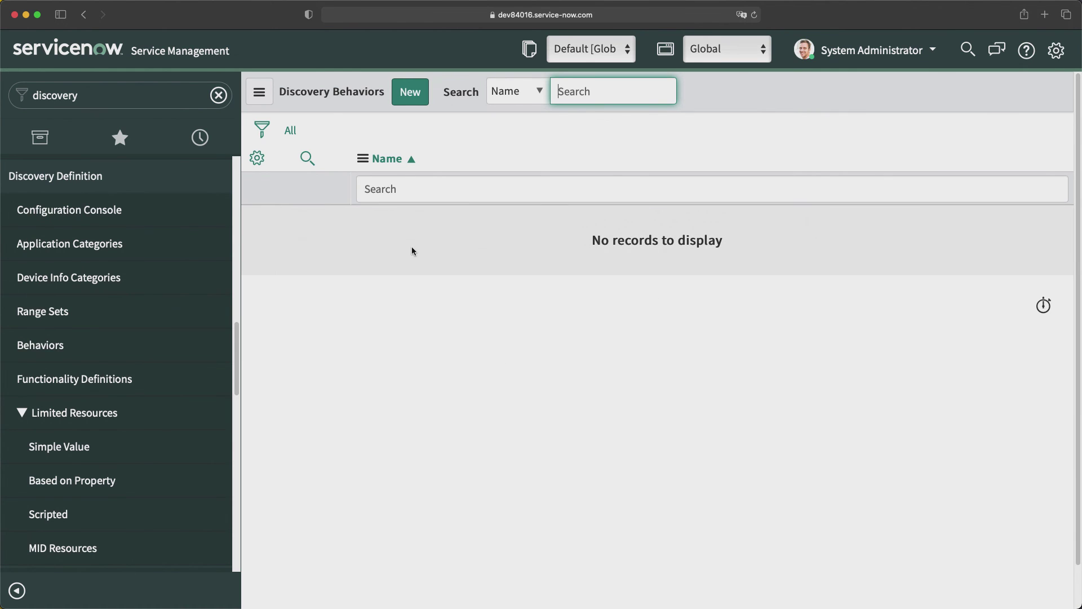
click(70, 378)
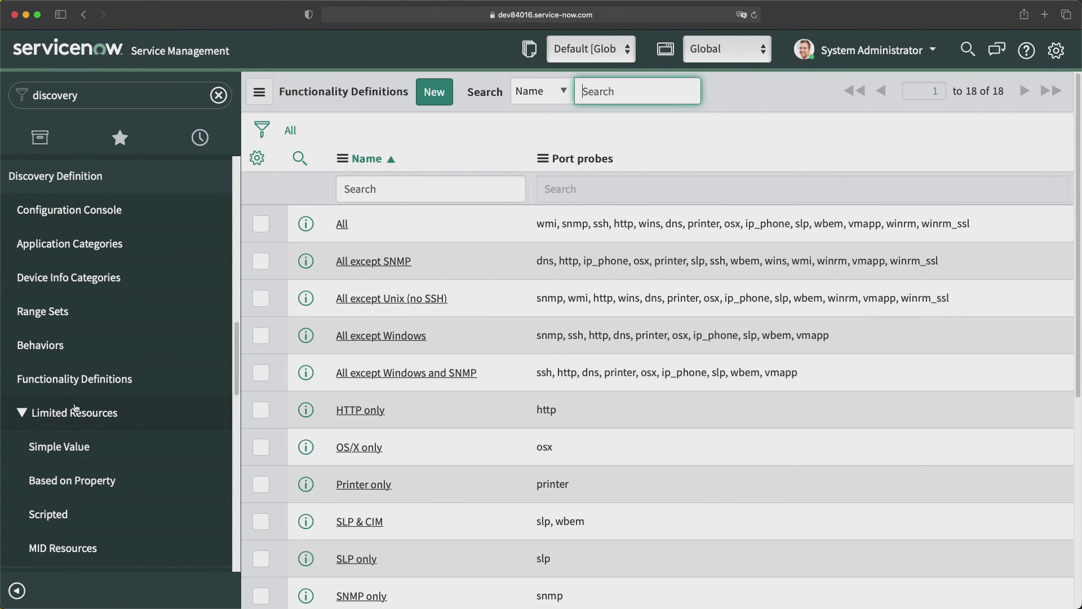
View the lists of Discovery Probes and Sensors under Discovery Definition
scroll(99, 396, down, 2)
scroll(100, 397, down, 3)
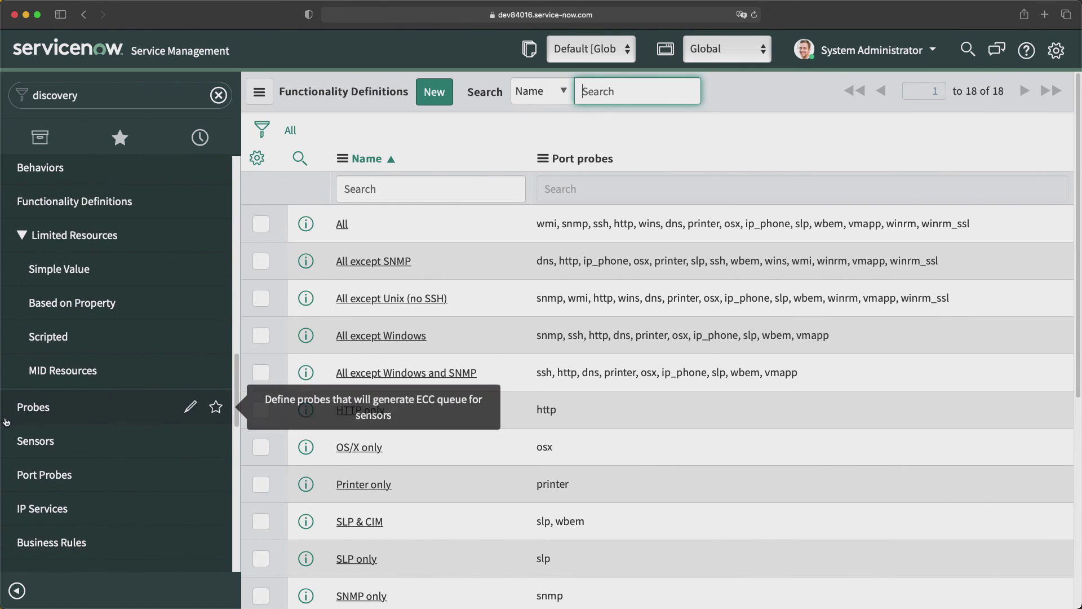
click(34, 408)
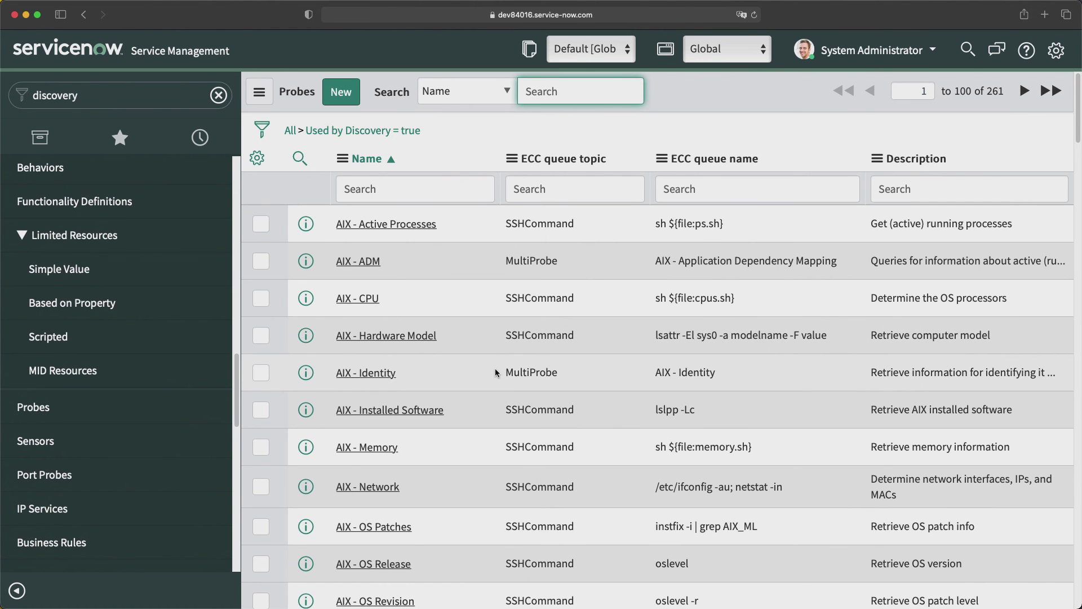
click(45, 443)
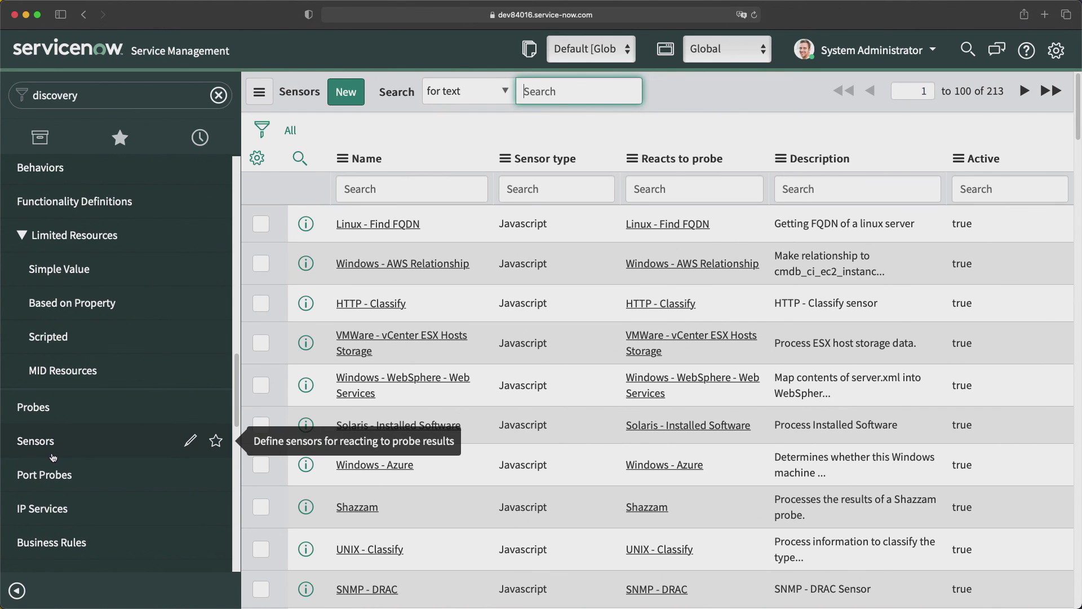
Examine the Discovery Port Probes list down to its last entries and open the IP Services list
click(35, 480)
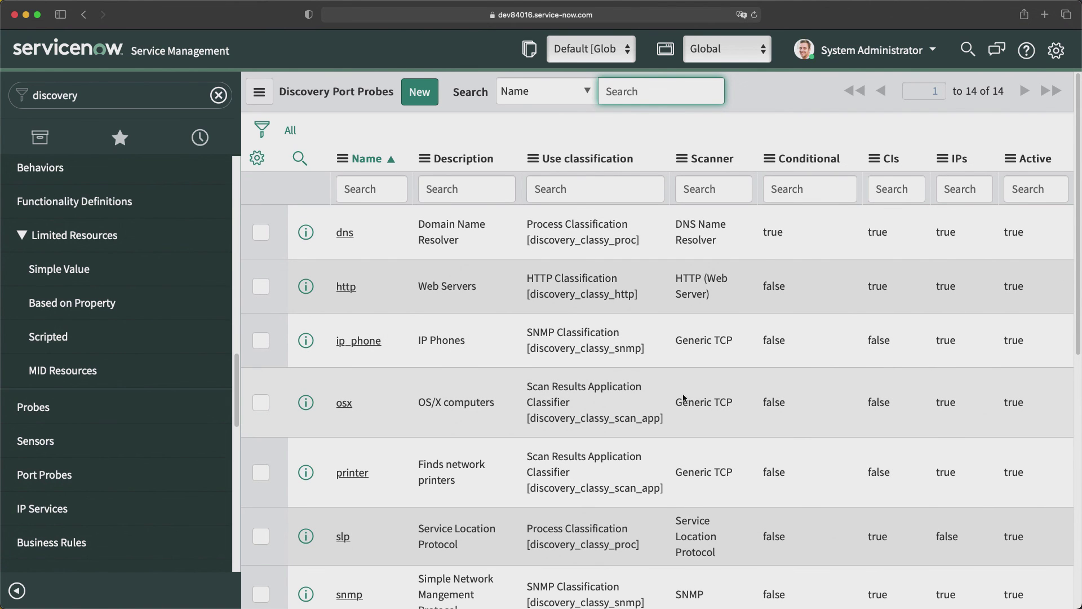
scroll(682, 395, down, 8)
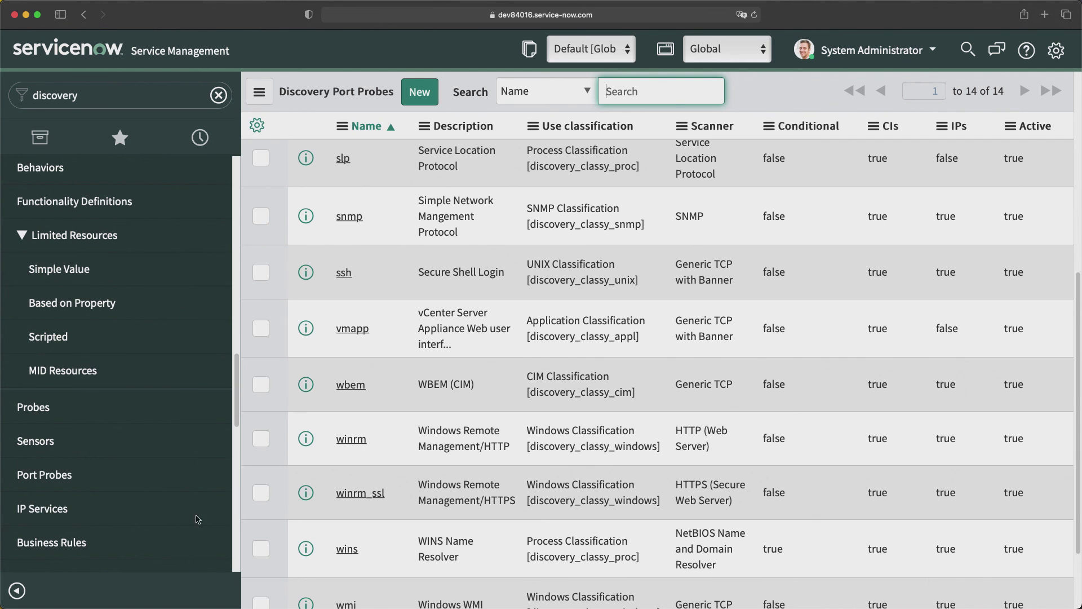
click(31, 509)
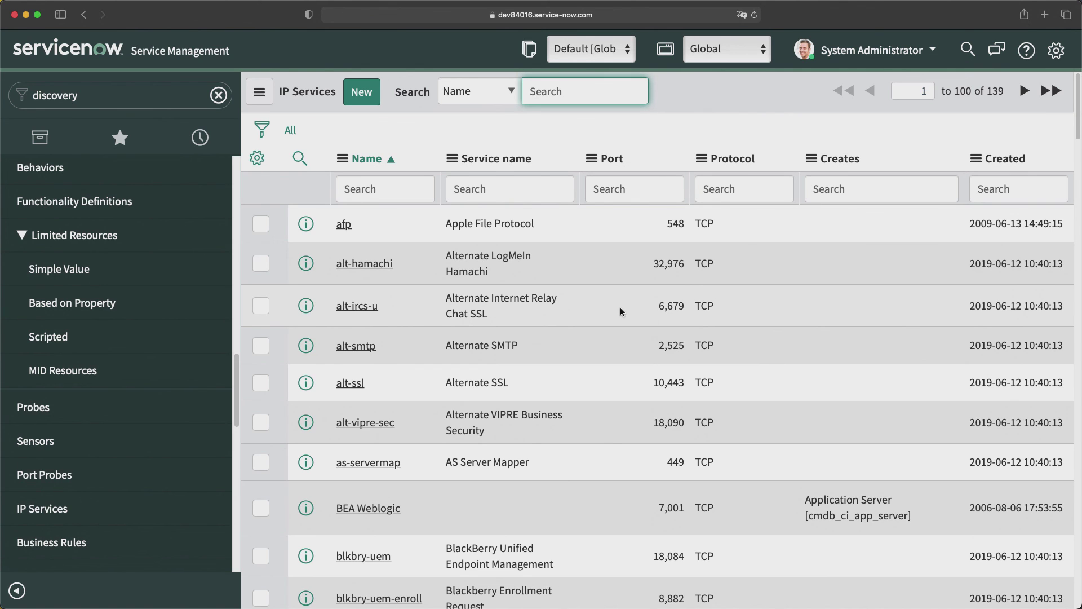
Look through the Discovery Definition modules that follow IP Services, from Business Rules to CI Classification
scroll(113, 395, down, 2)
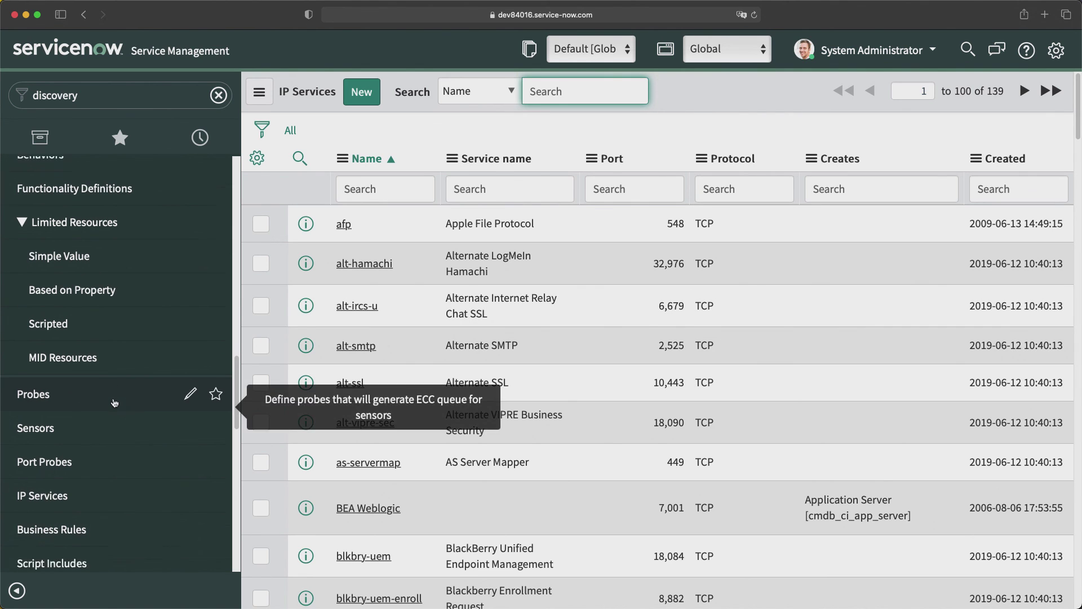
scroll(115, 388, down, 5)
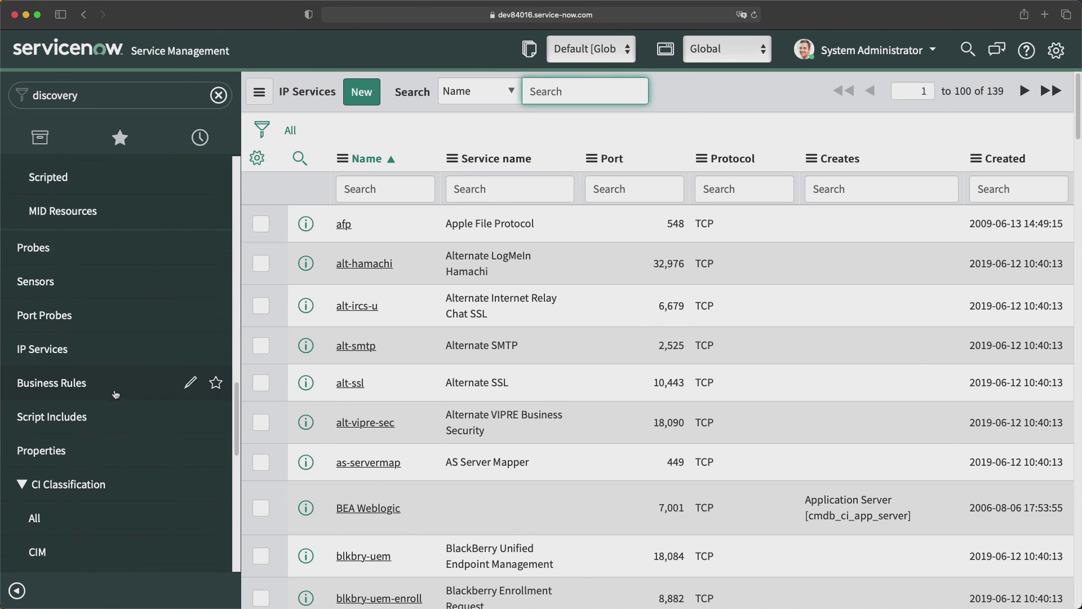